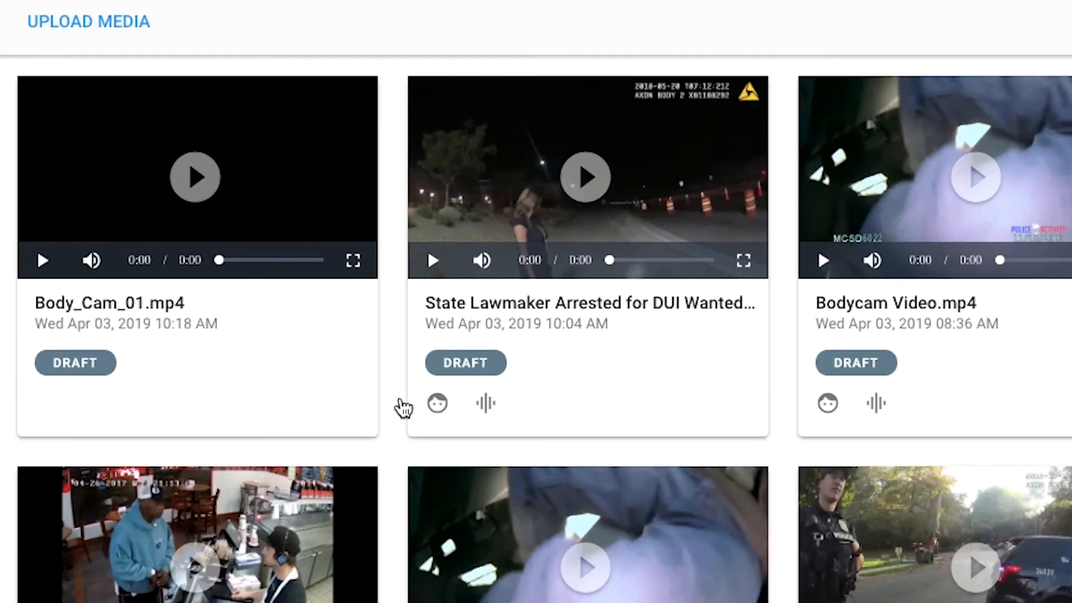
# Step: Open Body_Cam_01.mp4 and run automatic face detection on the video
pyautogui.click(98, 217)
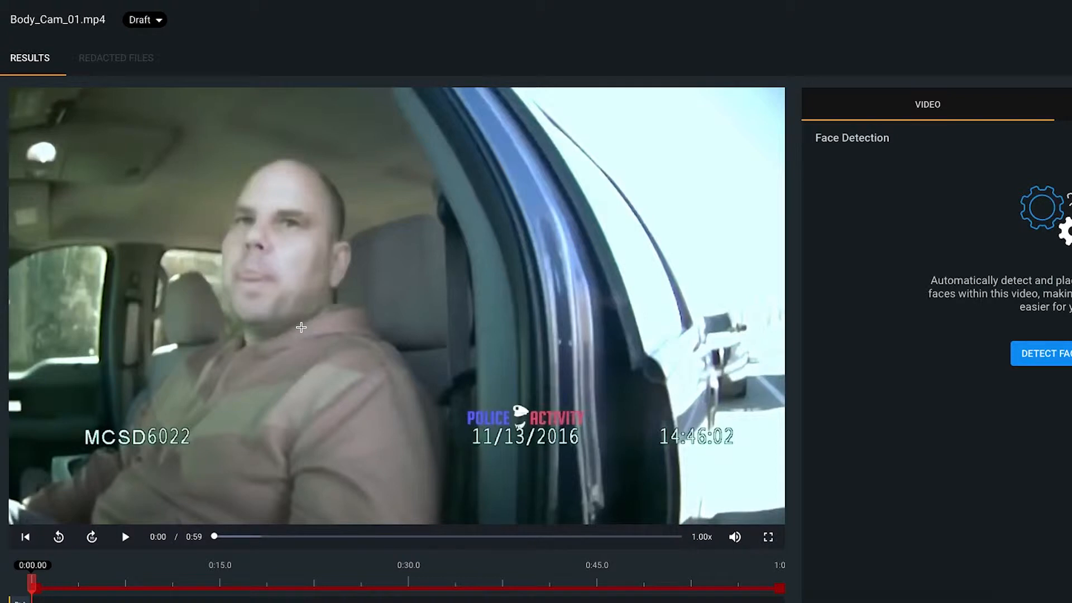
pyautogui.scroll(-1, 300, 327)
pyautogui.scroll(-4, 301, 327)
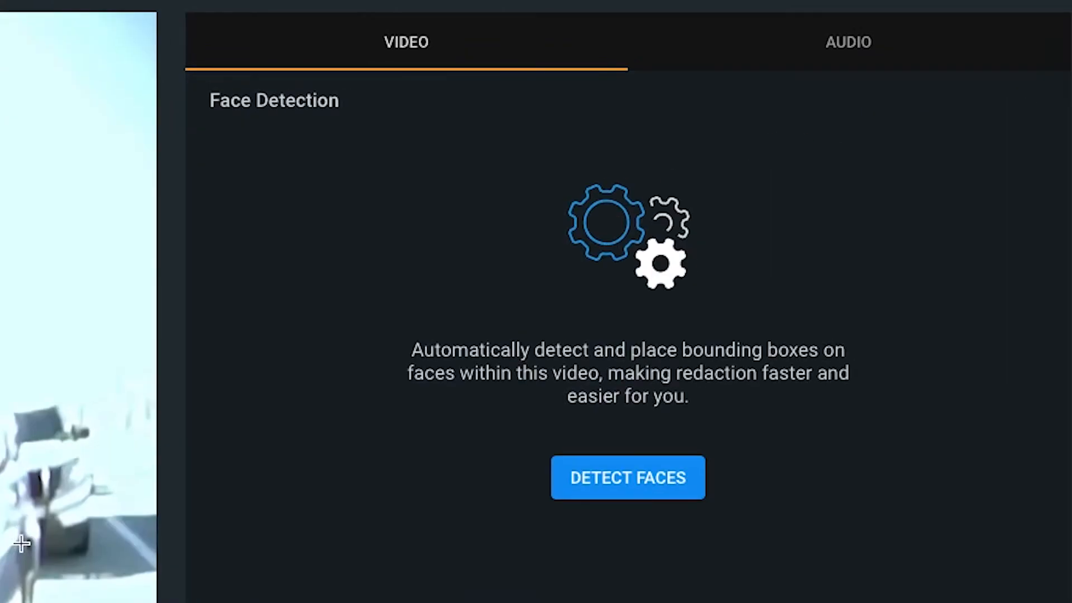
pyautogui.click(632, 491)
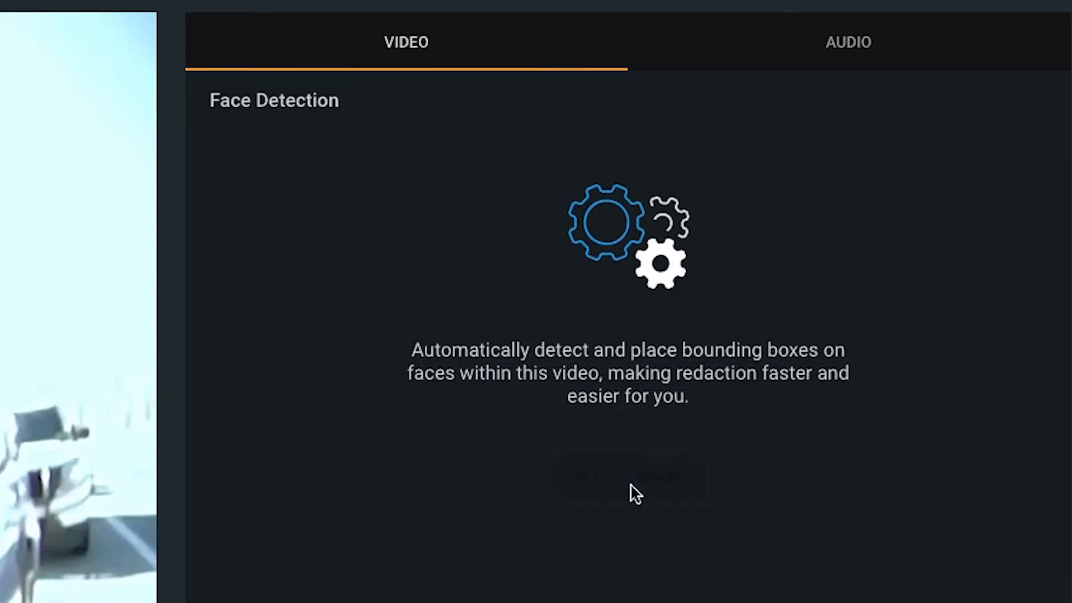
# Step: Start the automatic audio transcription and return to the face detection view
pyautogui.click(874, 66)
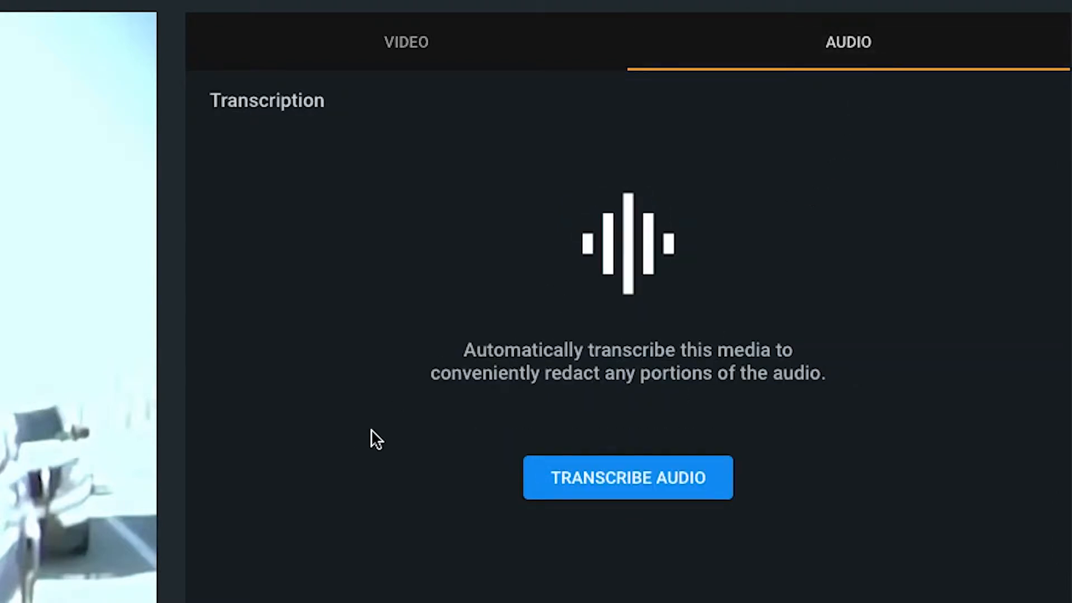
pyautogui.click(580, 479)
pyautogui.click(429, 59)
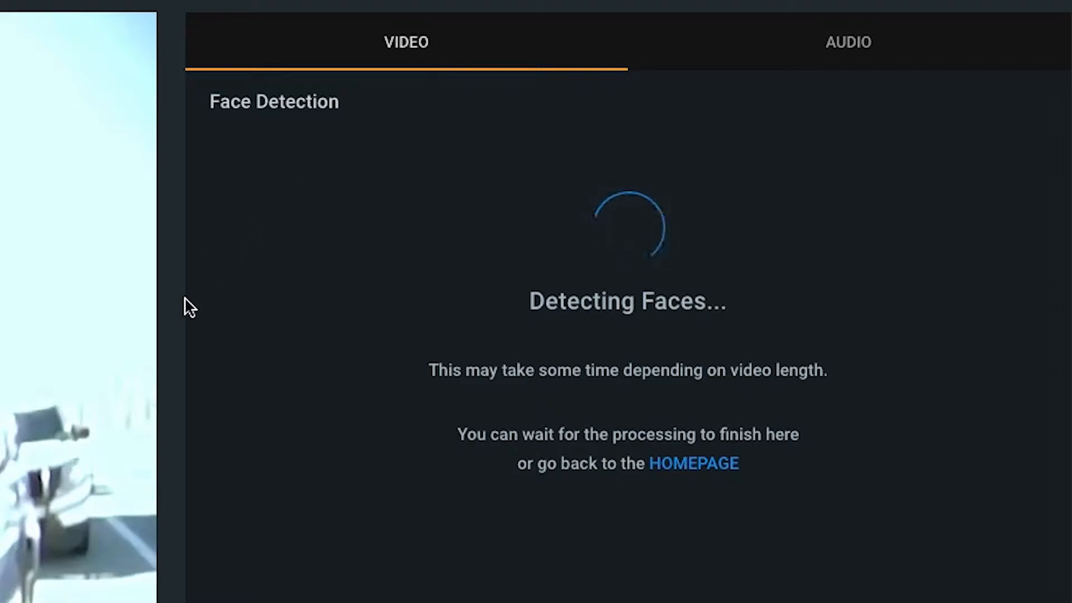
# Step: Draw a manual redaction box around the driver's head at the start of the video and view its tracking options
pyautogui.scroll(-1, 185, 297)
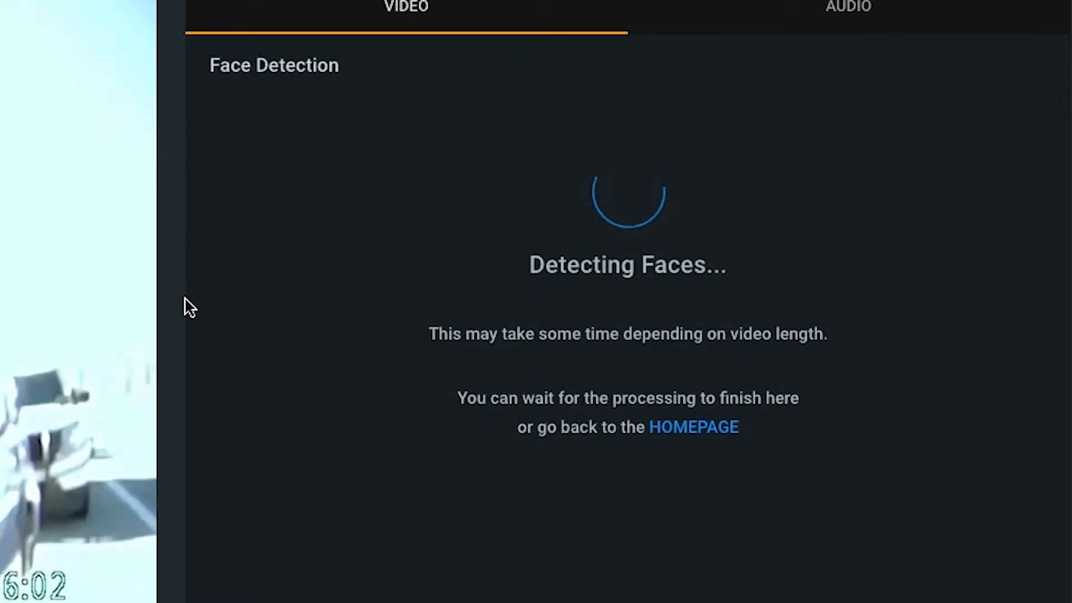
pyautogui.scroll(1, 184, 296)
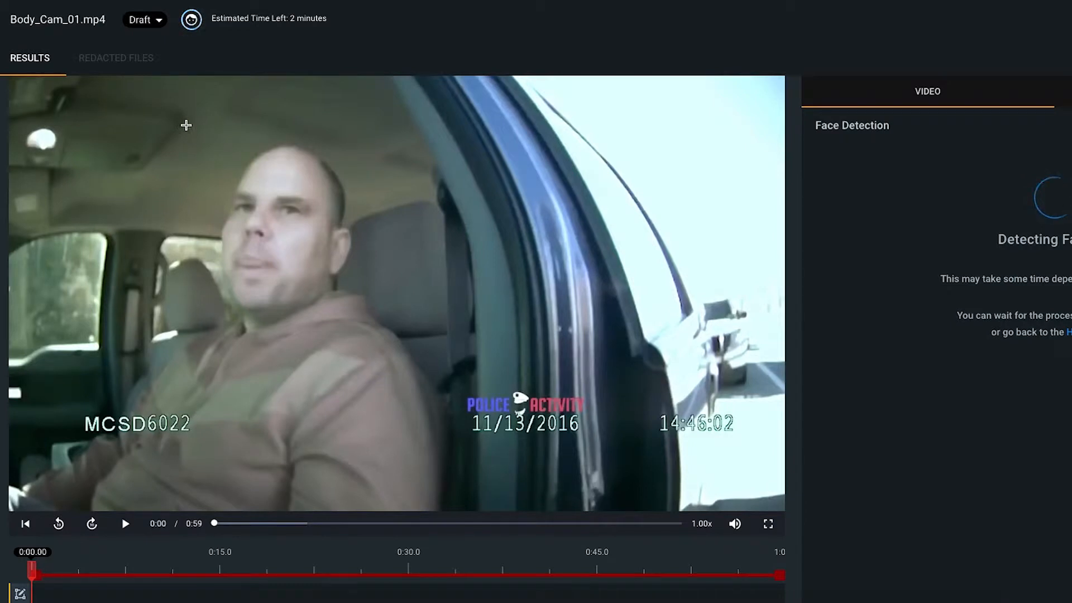
pyautogui.moveTo(185, 123); pyautogui.dragTo(385, 335)
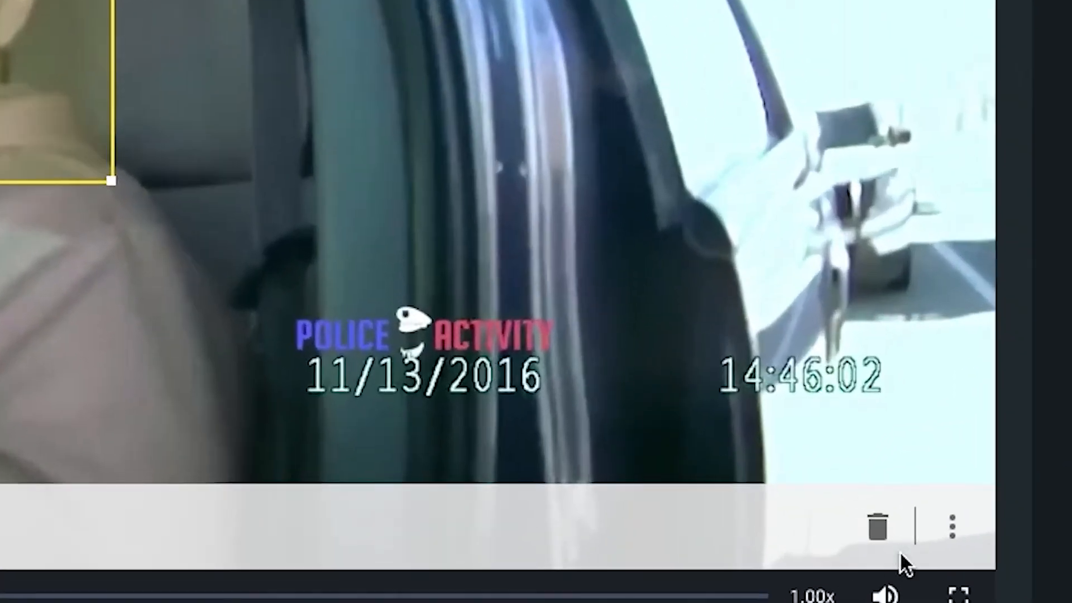
pyautogui.click(766, 493)
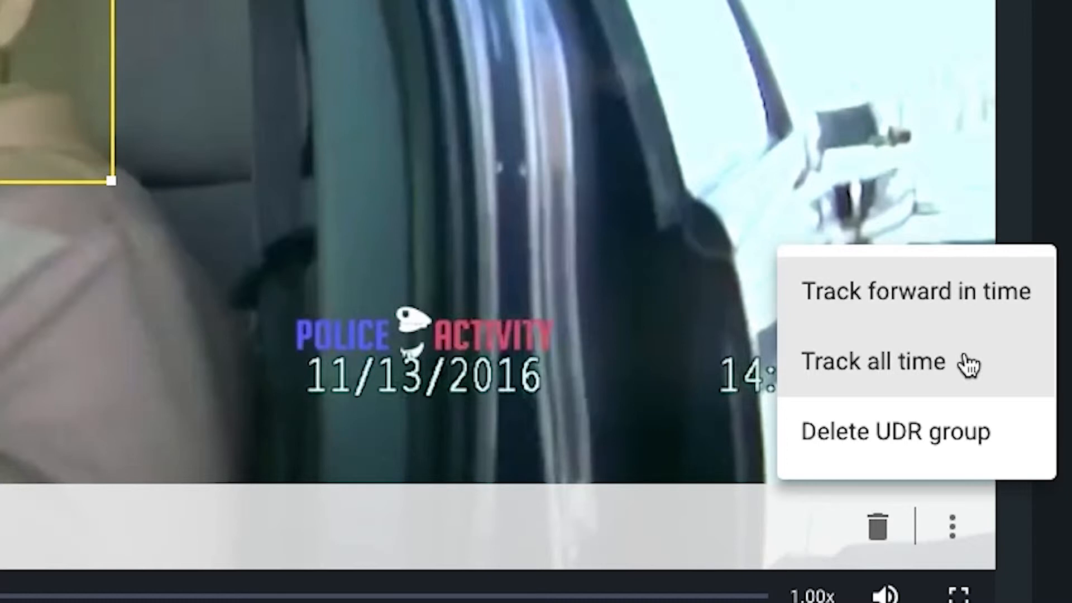
pyautogui.click(1016, 174)
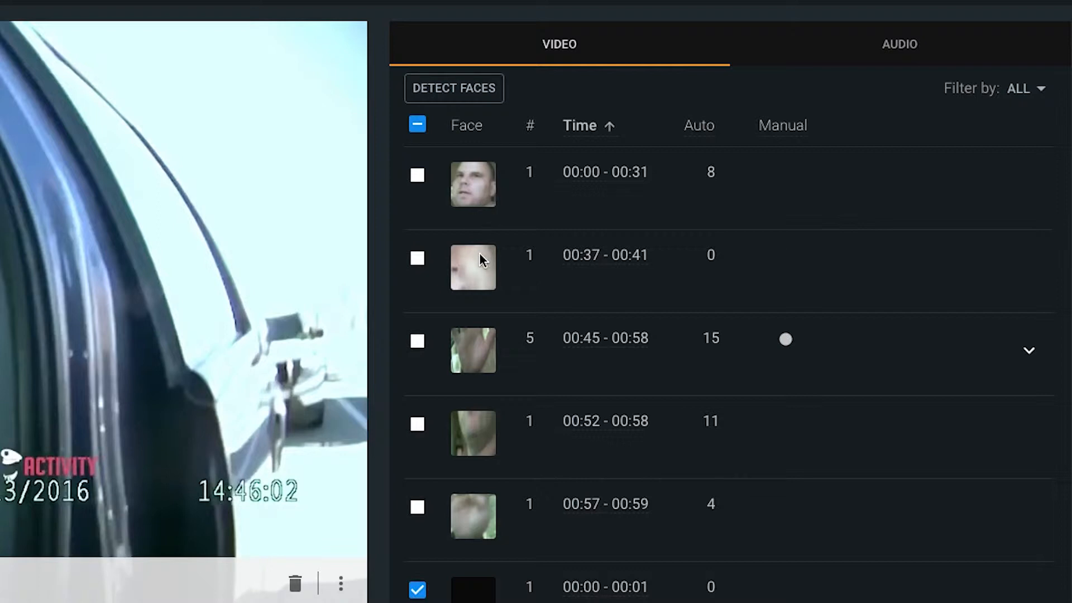
# Step: Select the detected faces at 00:00 - 00:31, 00:37 - 00:41 and 00:52 - 00:58 for redaction
pyautogui.click(417, 175)
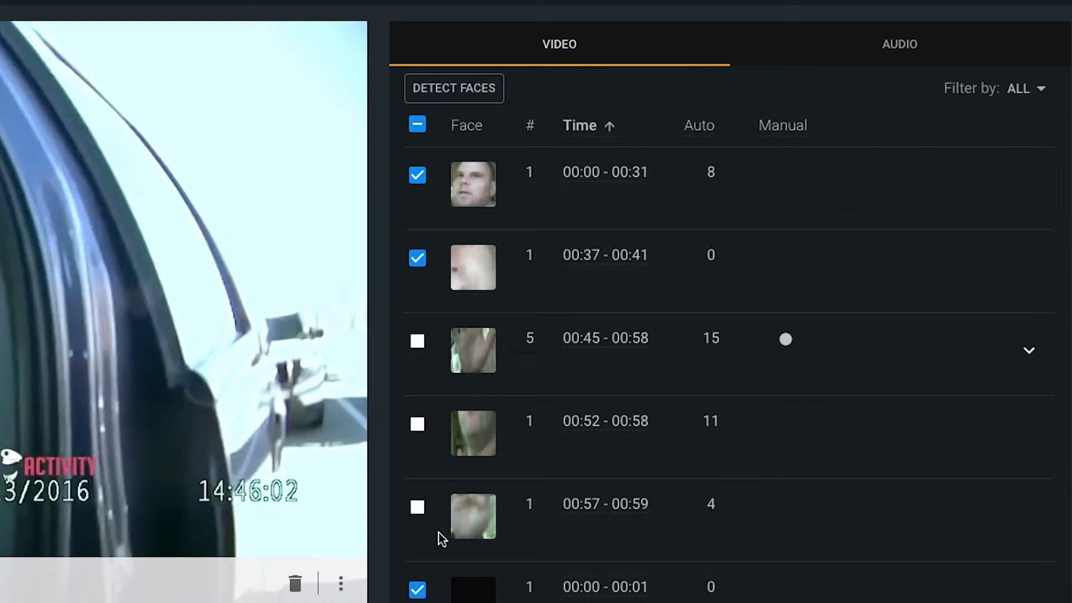
pyautogui.click(420, 428)
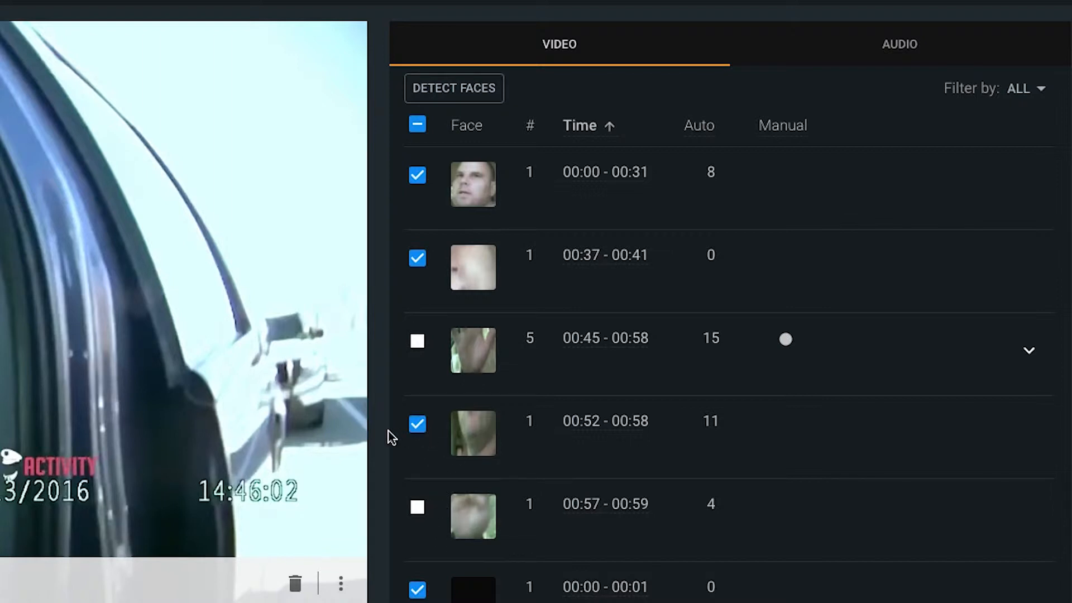
pyautogui.scroll(-1, 392, 437)
pyautogui.scroll(-3, 391, 437)
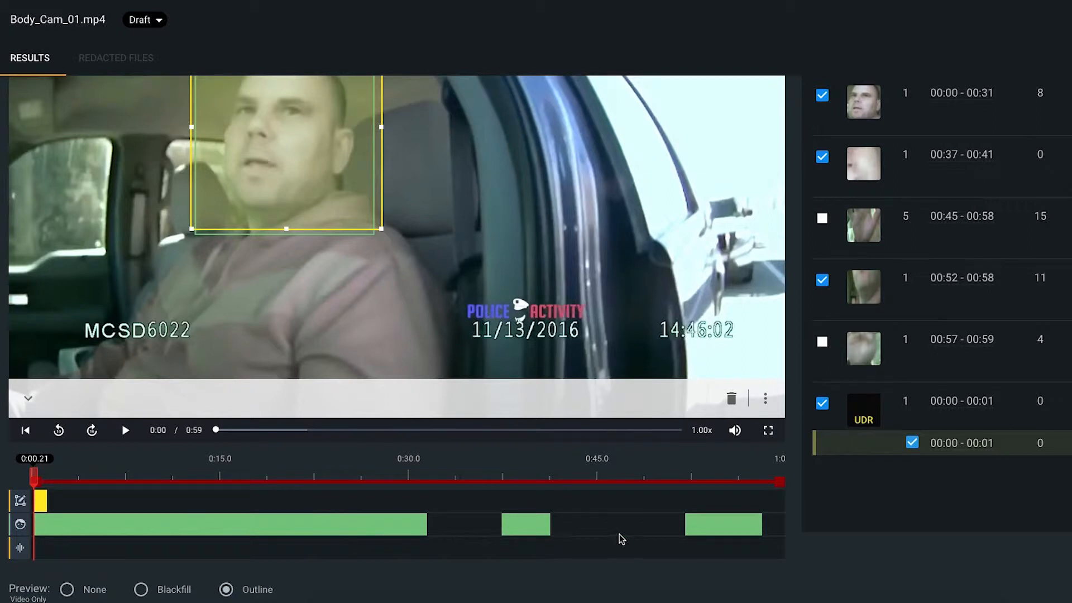
# Step: Preview the detection at 00:57 - 00:59 and try switching its redaction selection on and off
pyautogui.scroll(3, 471, 537)
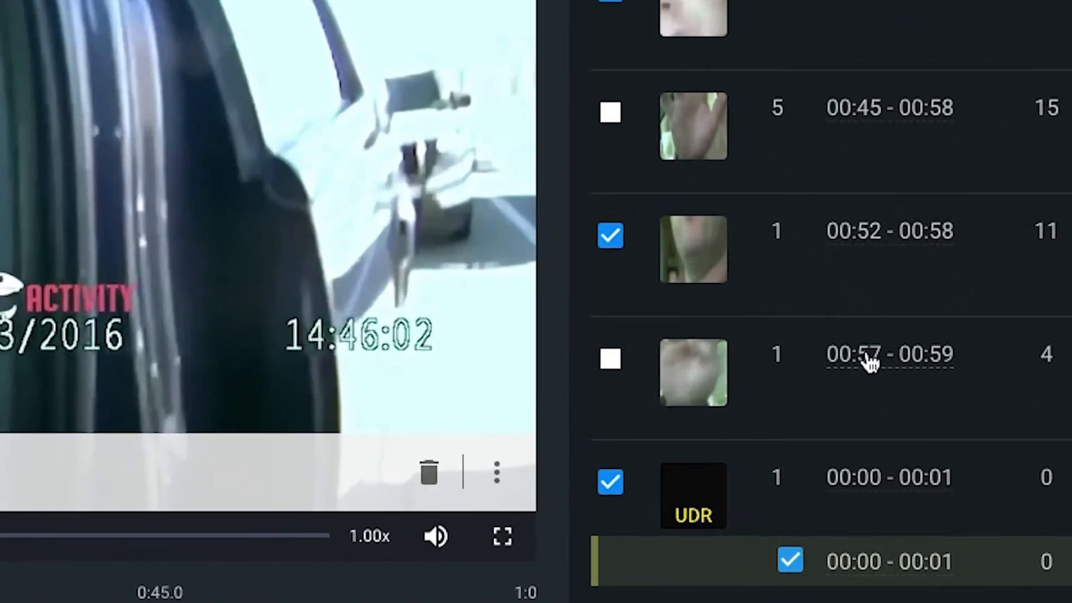
pyautogui.click(895, 361)
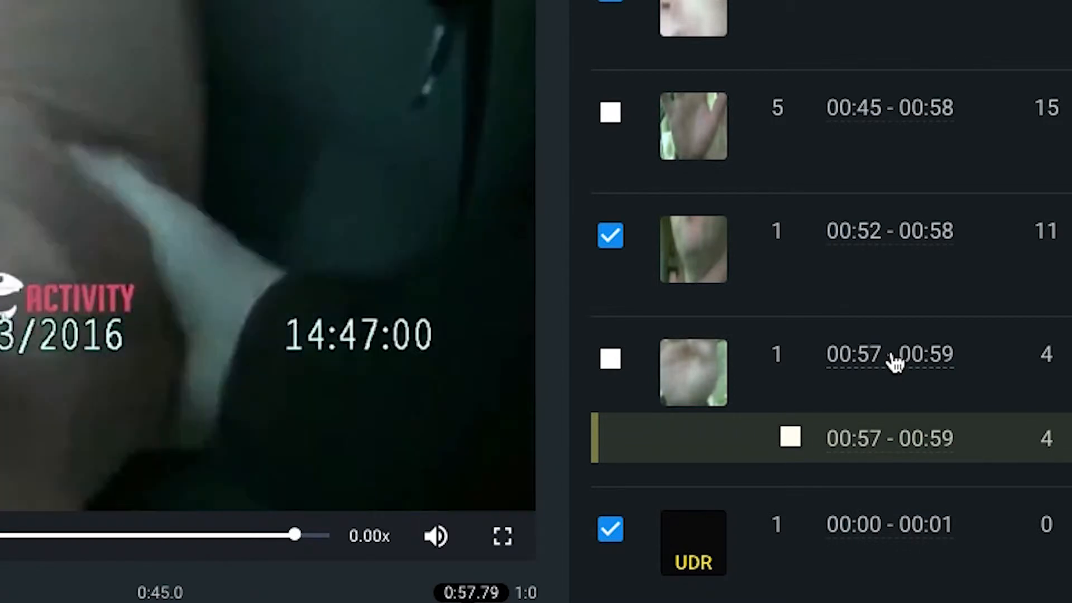
pyautogui.click(792, 439)
pyautogui.click(792, 438)
pyautogui.click(793, 438)
pyautogui.click(793, 439)
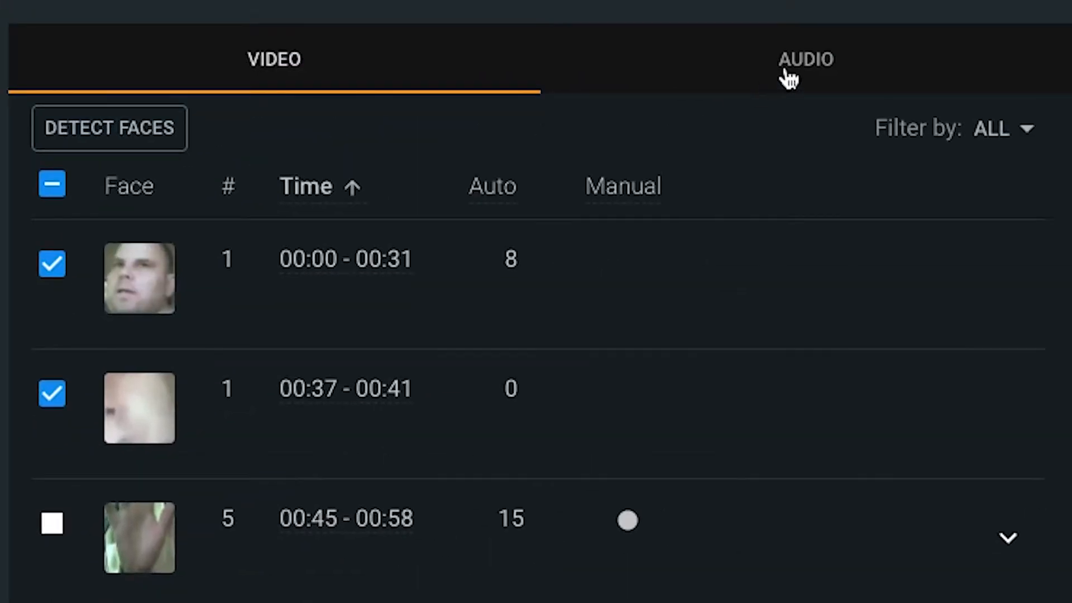
# Step: Show the audio transcript and play the video against it from the beginning and from the word "Taser"
pyautogui.click(842, 79)
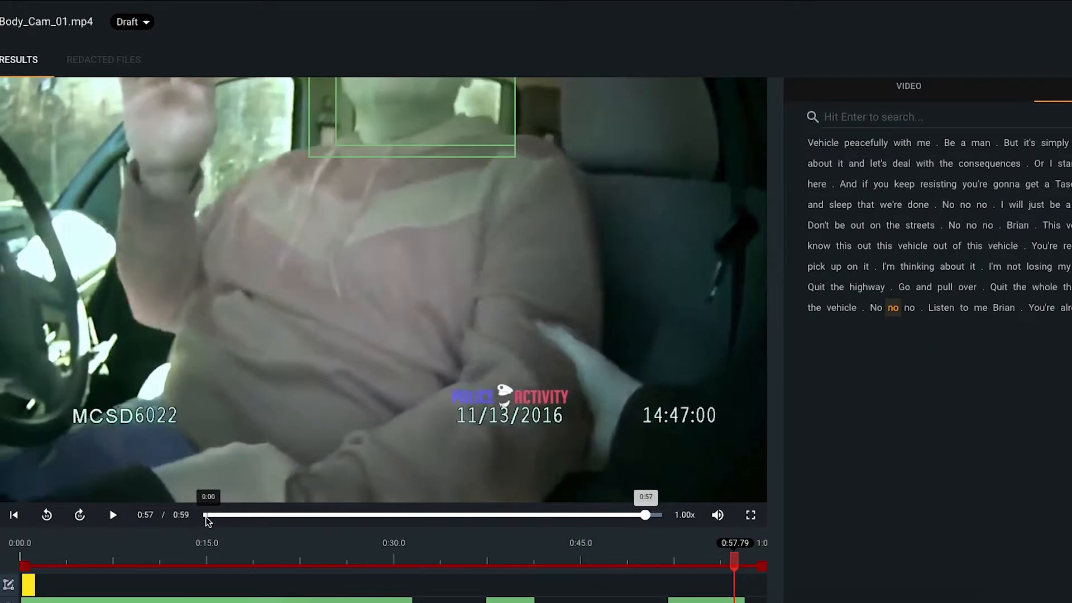
pyautogui.click(205, 516)
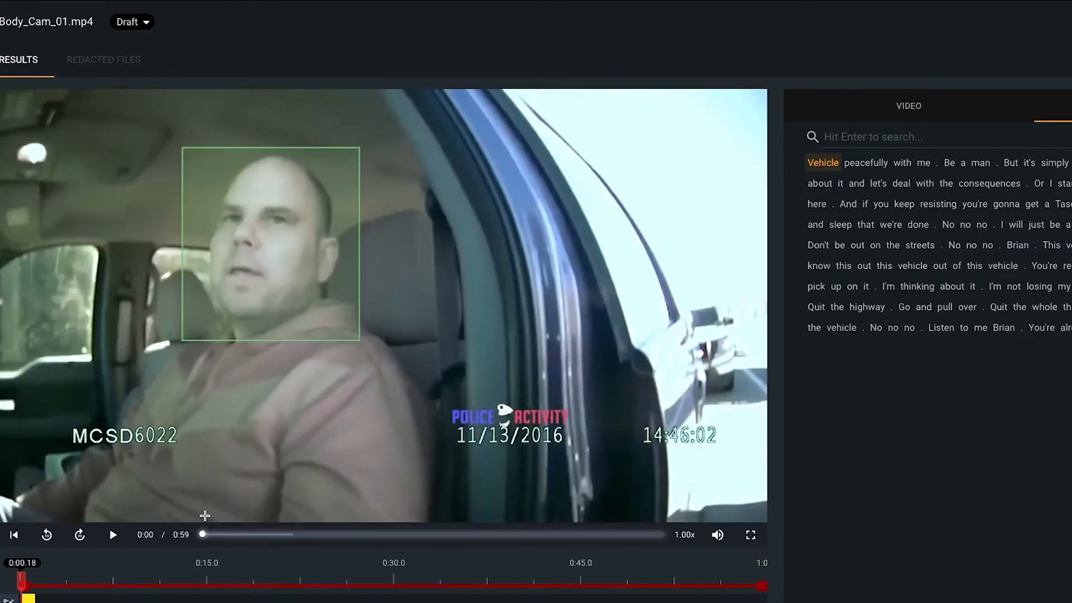
pyautogui.click(113, 535)
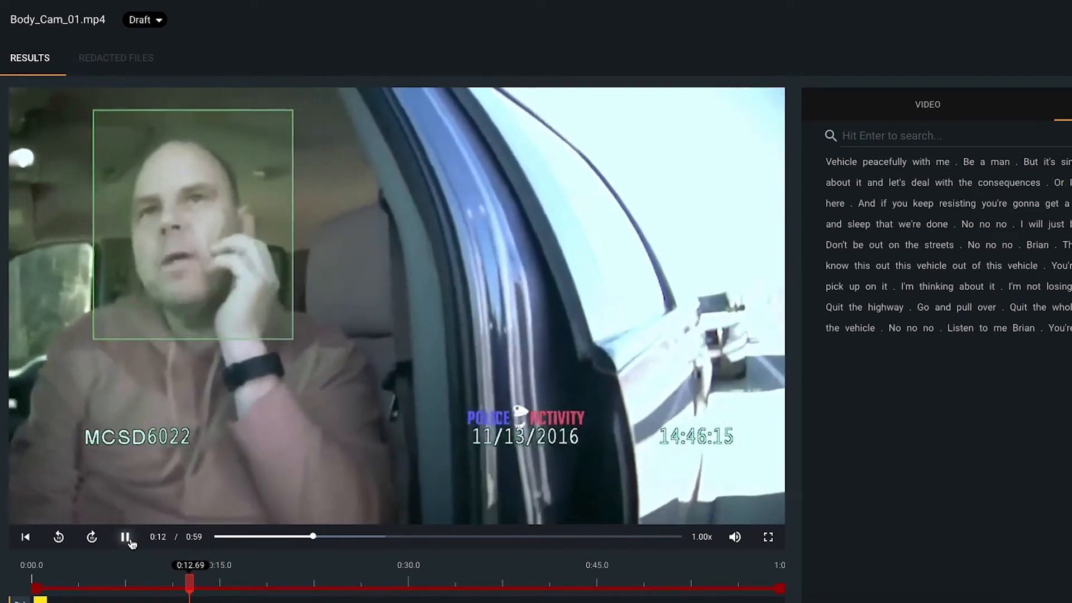
pyautogui.click(130, 539)
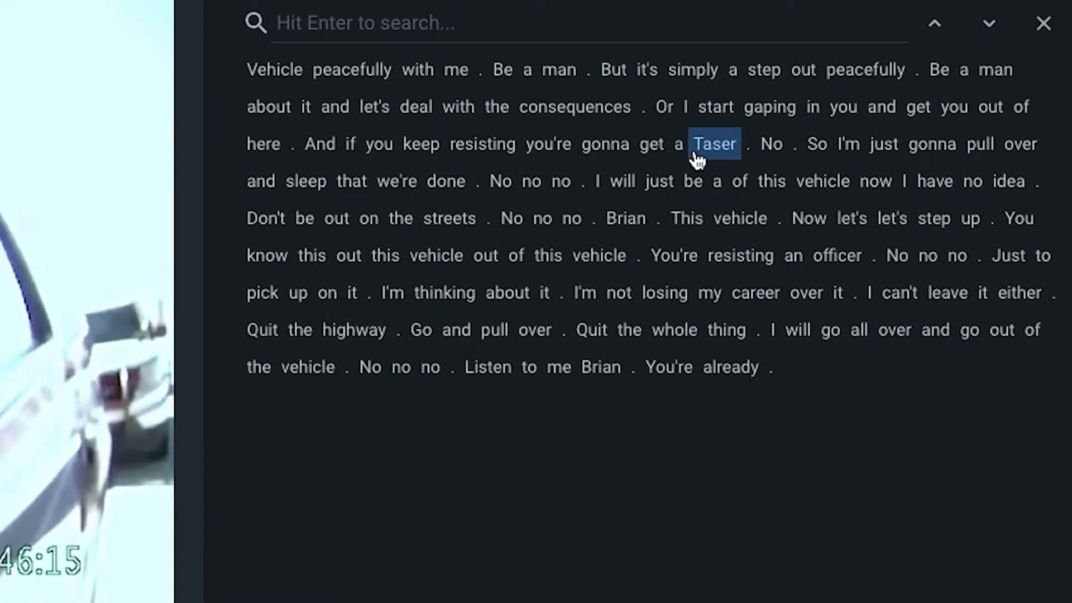
pyautogui.click(695, 154)
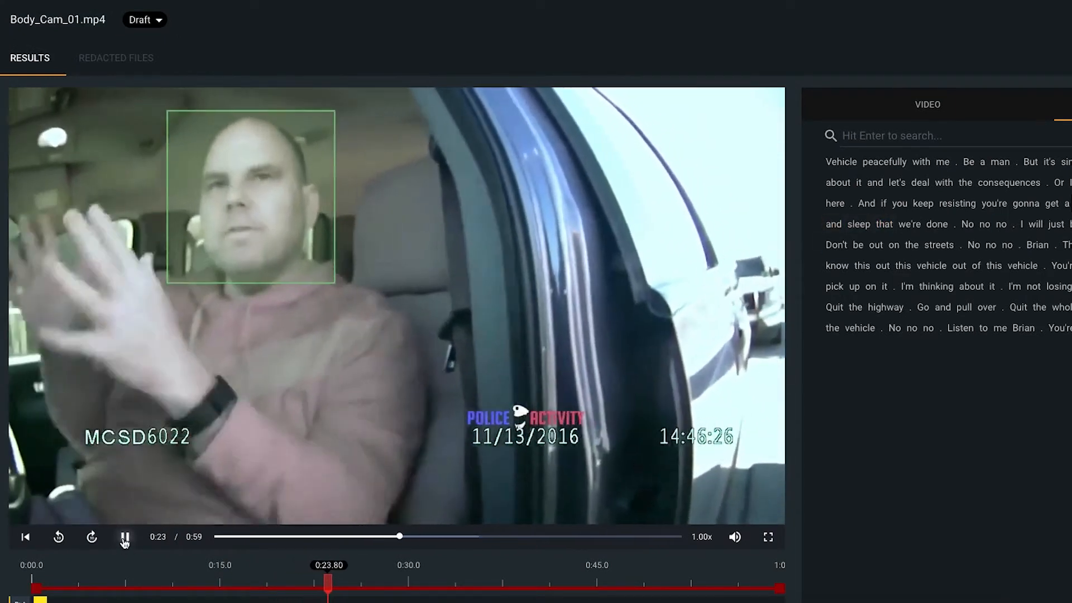
pyautogui.click(125, 539)
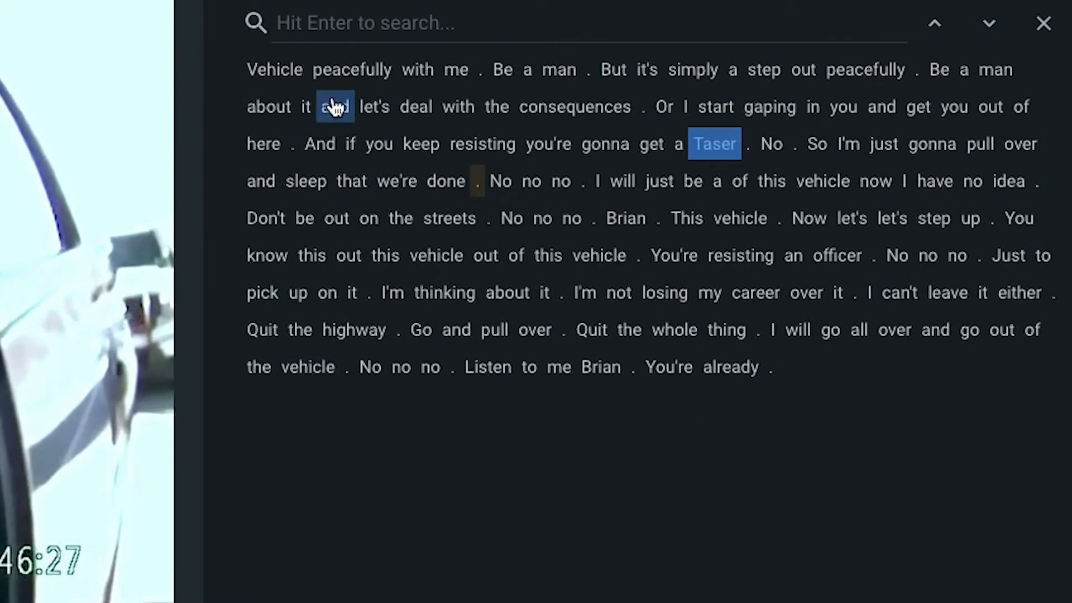
# Step: Search the transcript for the driver's first name, redact all of its occurrences and clear the search
pyautogui.click(357, 34)
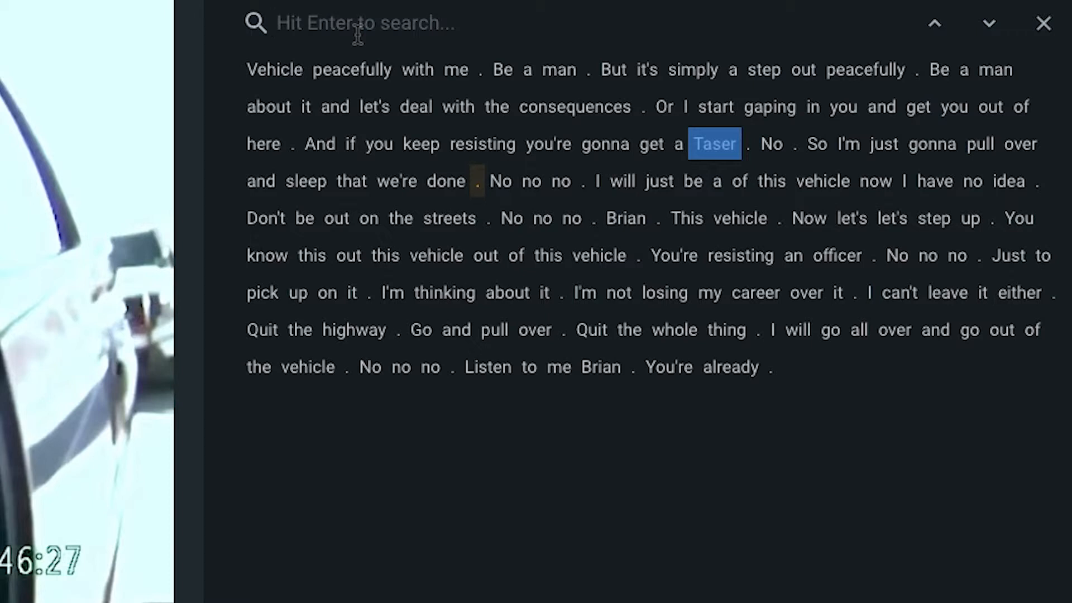
pyautogui.write('Brian')
pyautogui.press('Return')
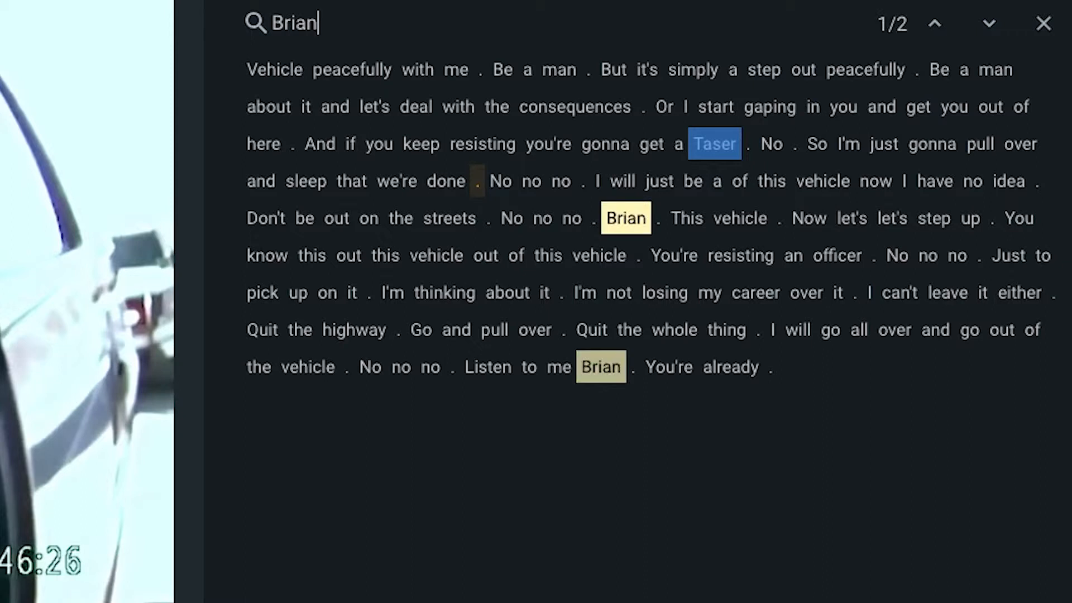
pyautogui.click(639, 237)
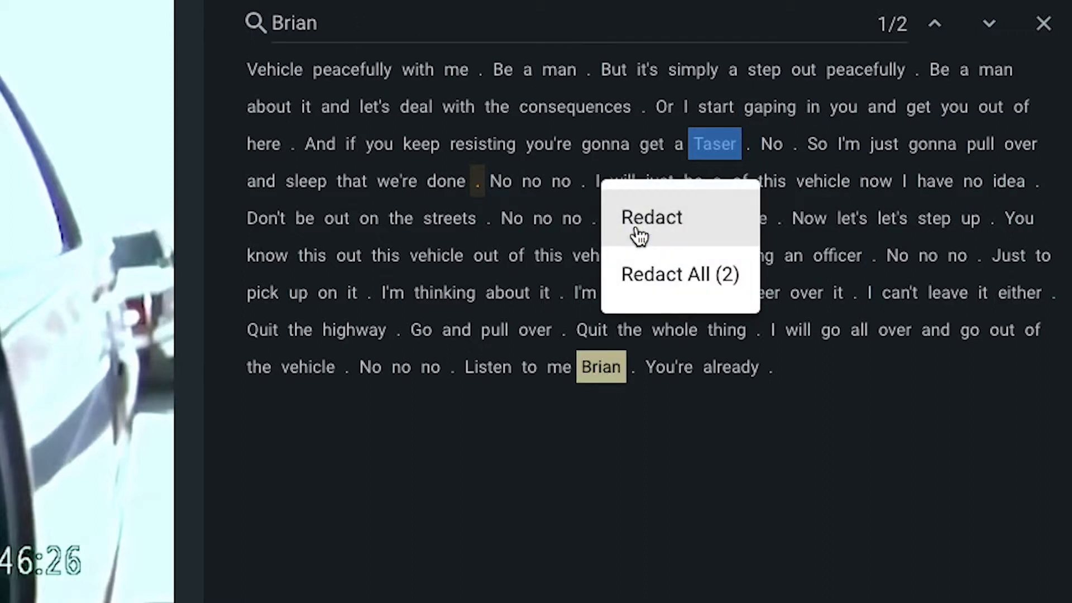
pyautogui.click(707, 273)
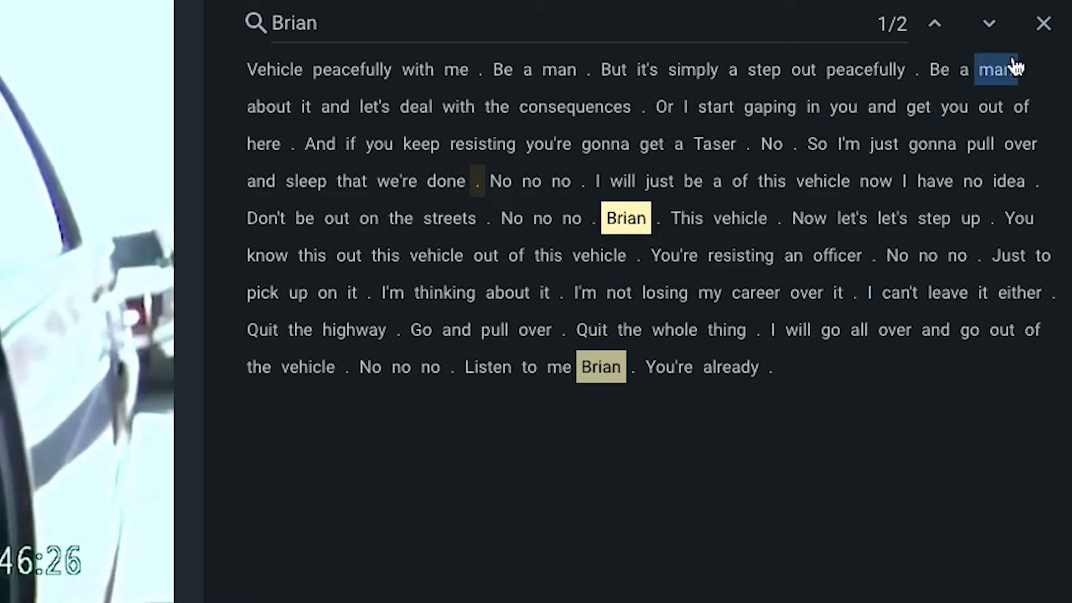
pyautogui.click(1042, 24)
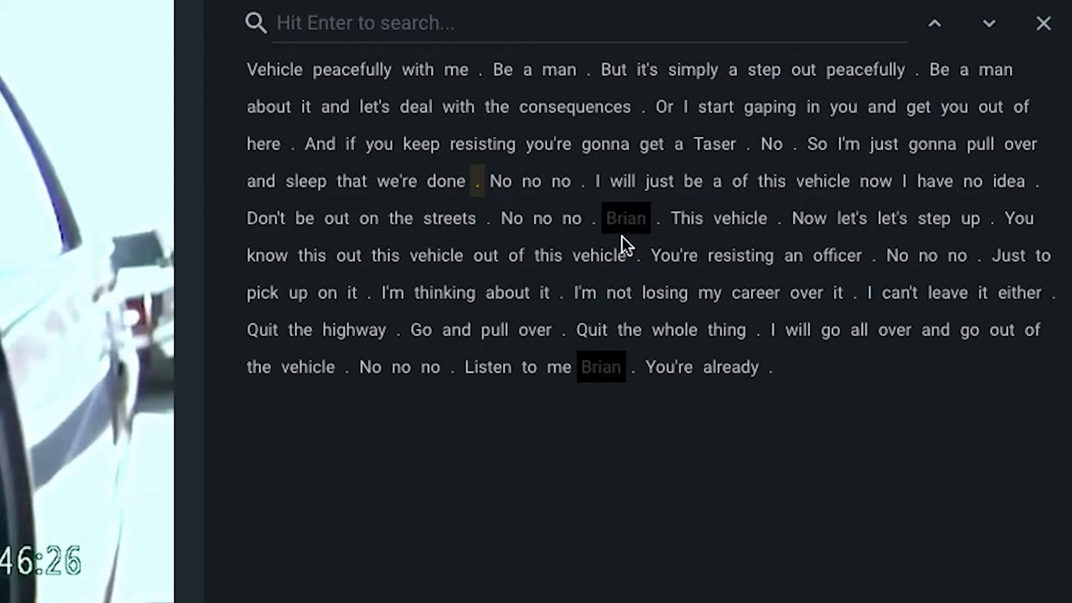
# Step: Redact the transcript passage from "Or I start gaping" through "get a Taser"
pyautogui.click(510, 219)
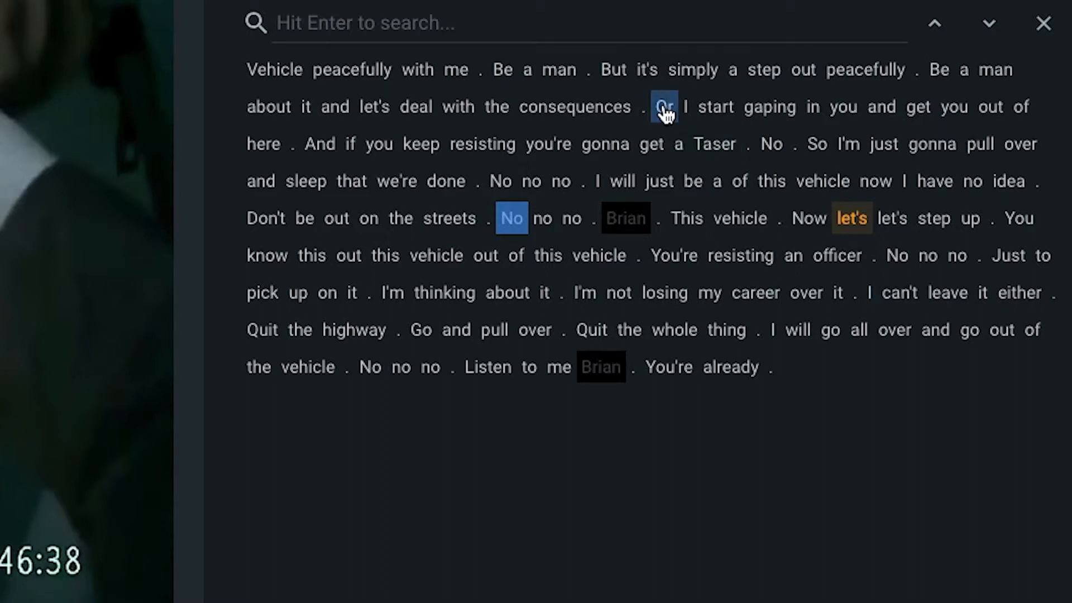
pyautogui.moveTo(663, 107); pyautogui.dragTo(706, 140)
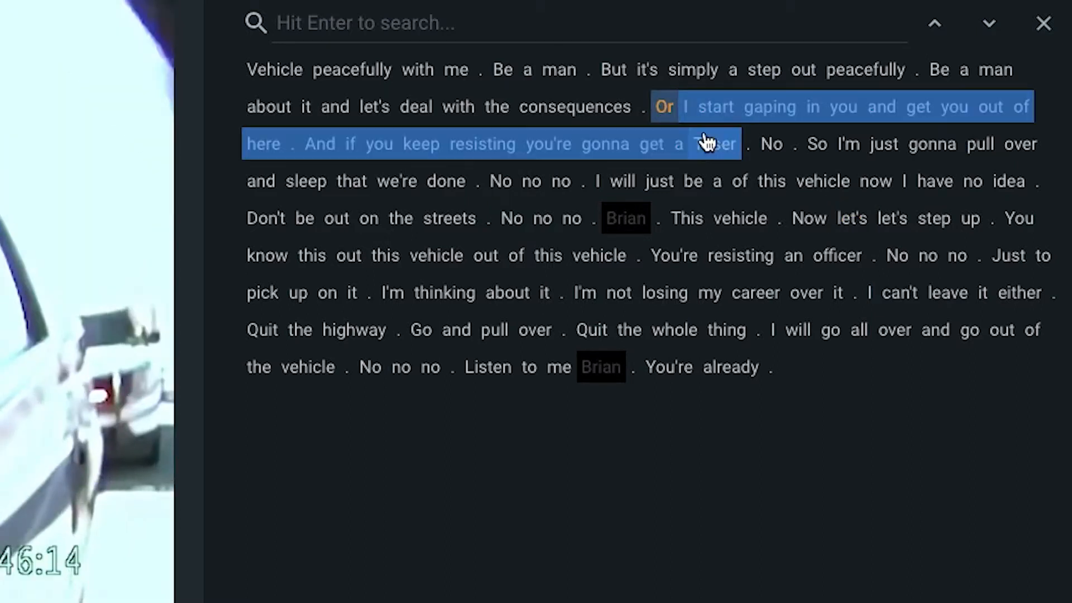
pyautogui.rightClick(686, 110)
pyautogui.click(737, 118)
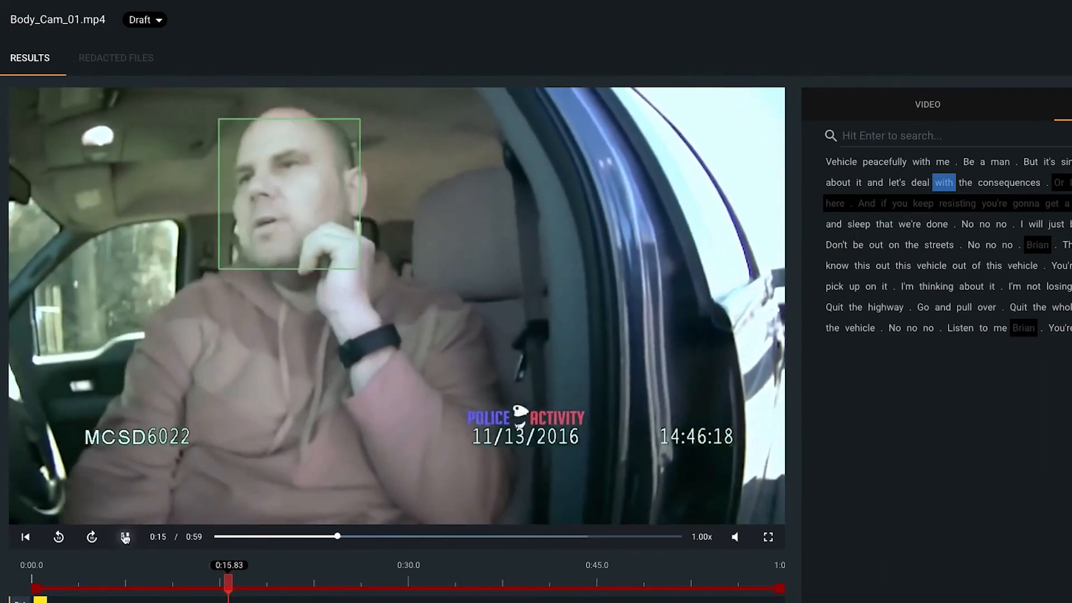
# Step: Pause playback and add an audio redaction segment on the timeline from 00:00:44.622 to 00:00:48.122
pyautogui.click(125, 537)
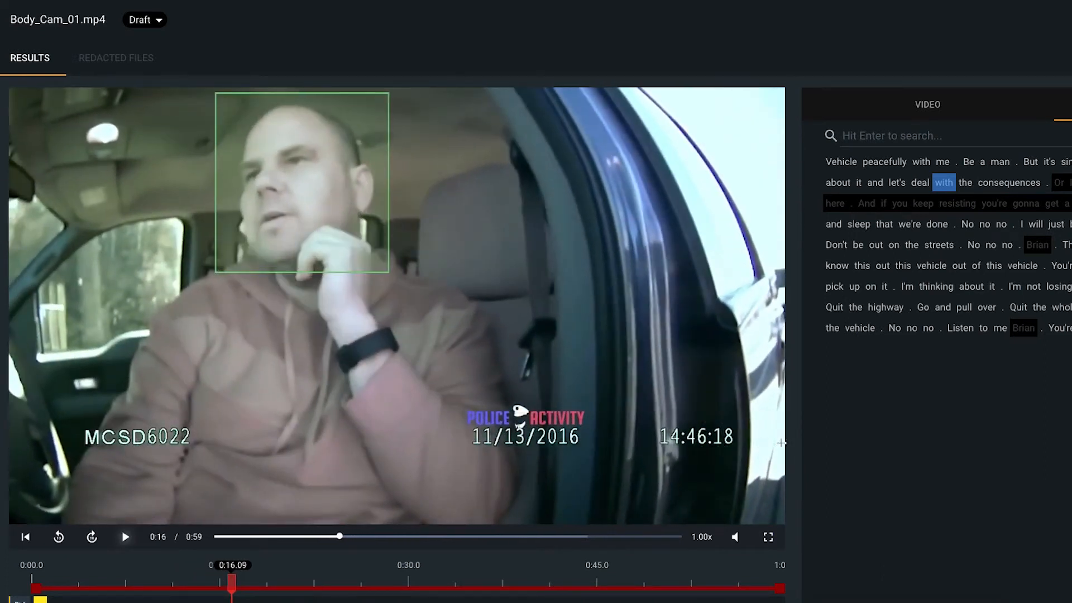
pyautogui.scroll(-3, 790, 440)
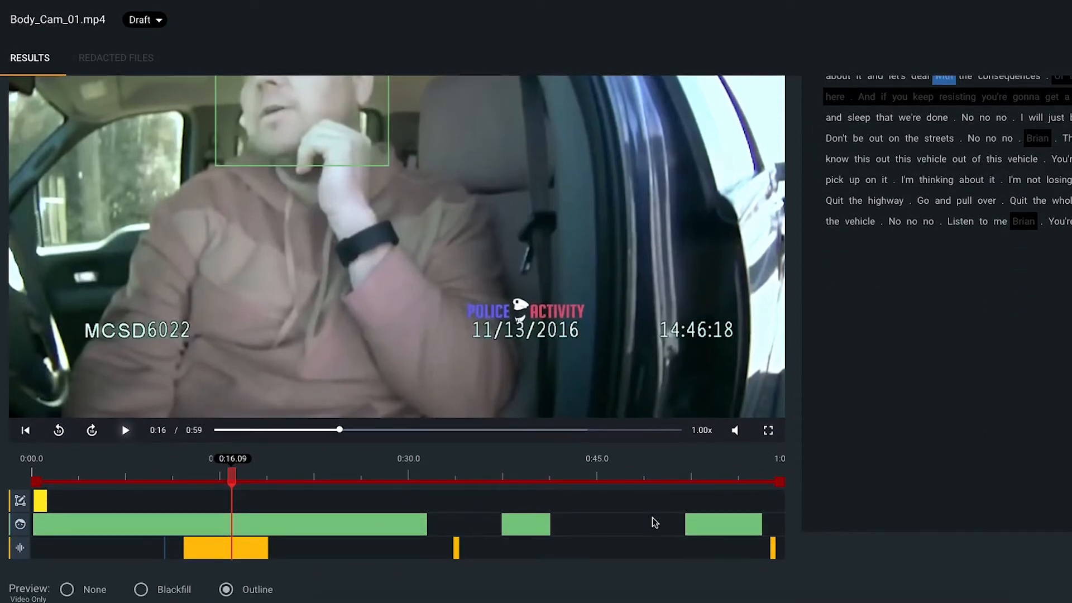
pyautogui.click(594, 552)
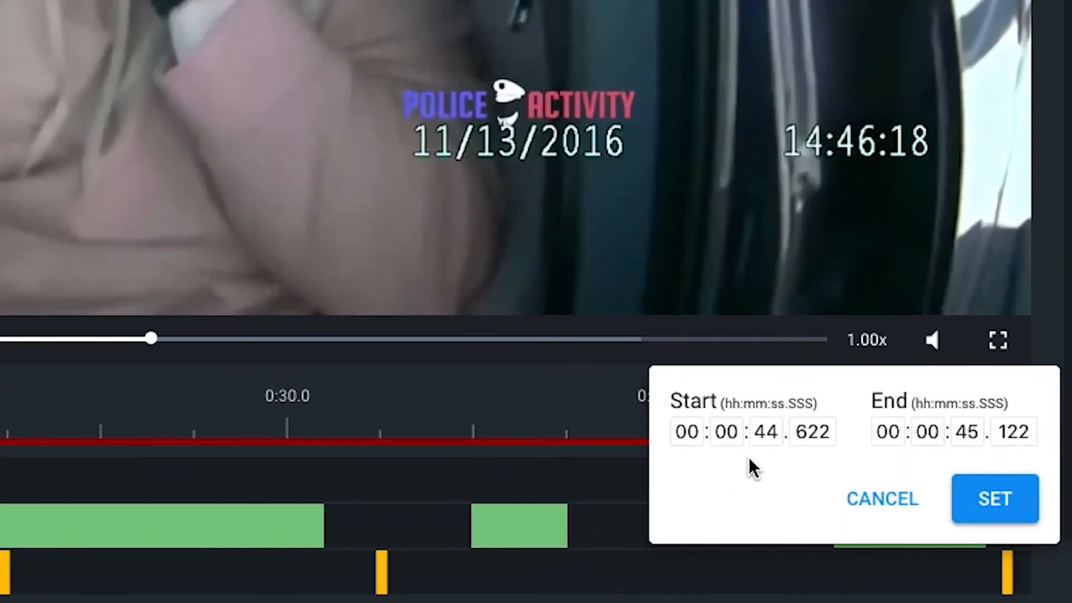
pyautogui.click(966, 430)
pyautogui.write('048')
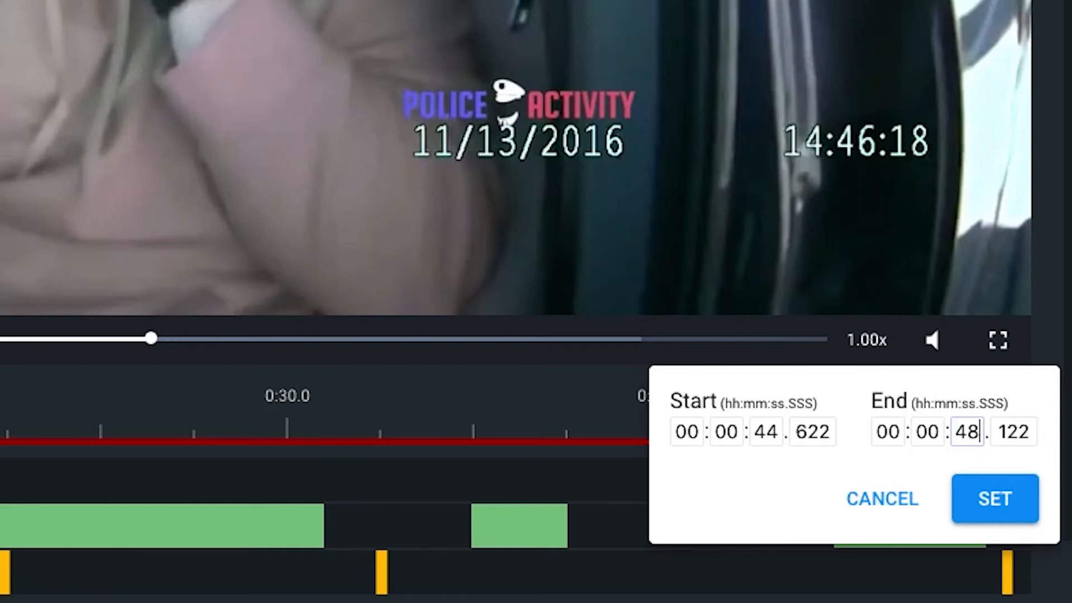
pyautogui.click(995, 497)
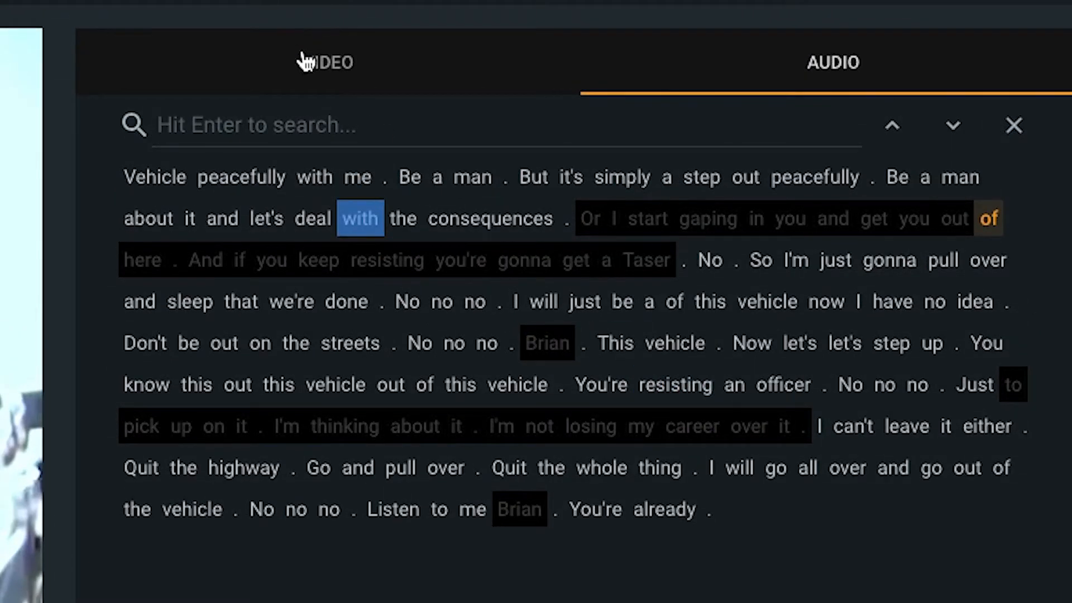
# Step: Return to the video detections, review the redaction settings for blur level and redaction type, and close the settings without changes
pyautogui.click(304, 7)
pyautogui.click(975, 33)
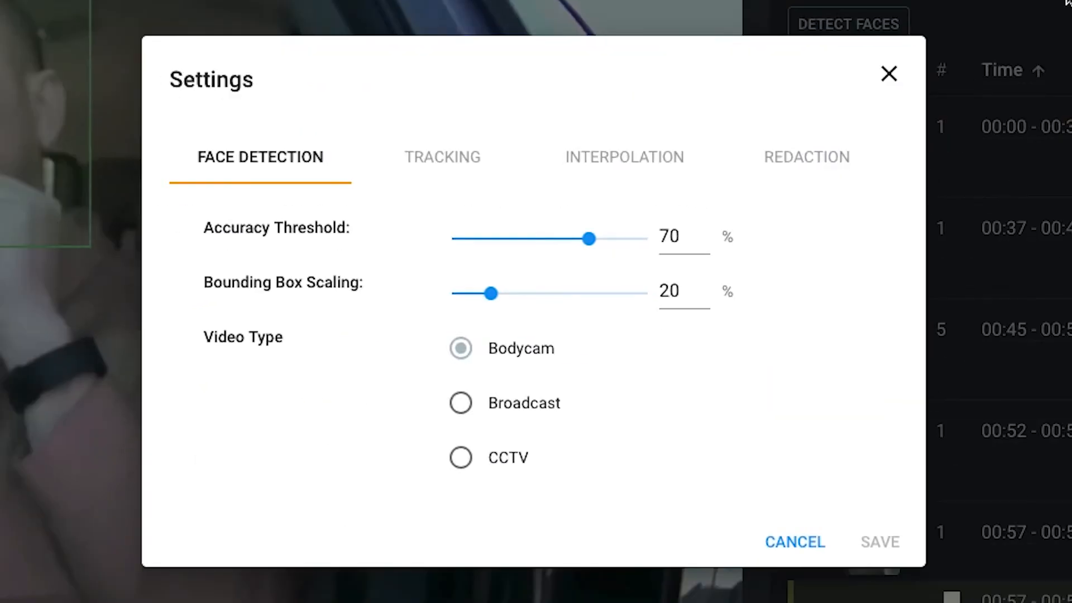
pyautogui.click(805, 162)
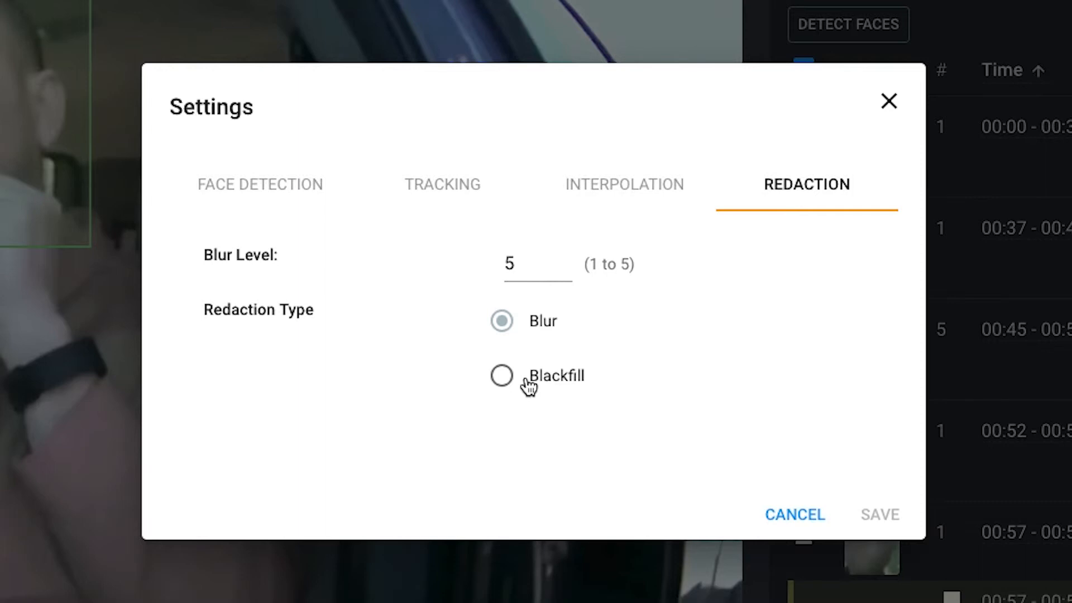
pyautogui.click(887, 102)
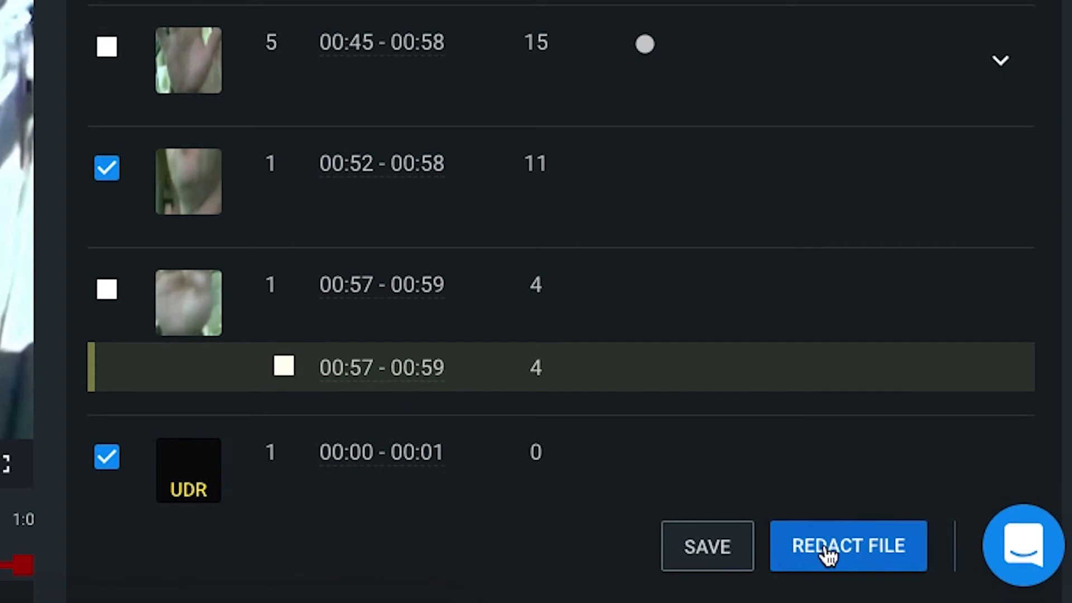
# Step: Generate the redacted version of Body_Cam_01.mp4, open the redacted file and play its opening seconds, pausing at 0:03
pyautogui.click(826, 546)
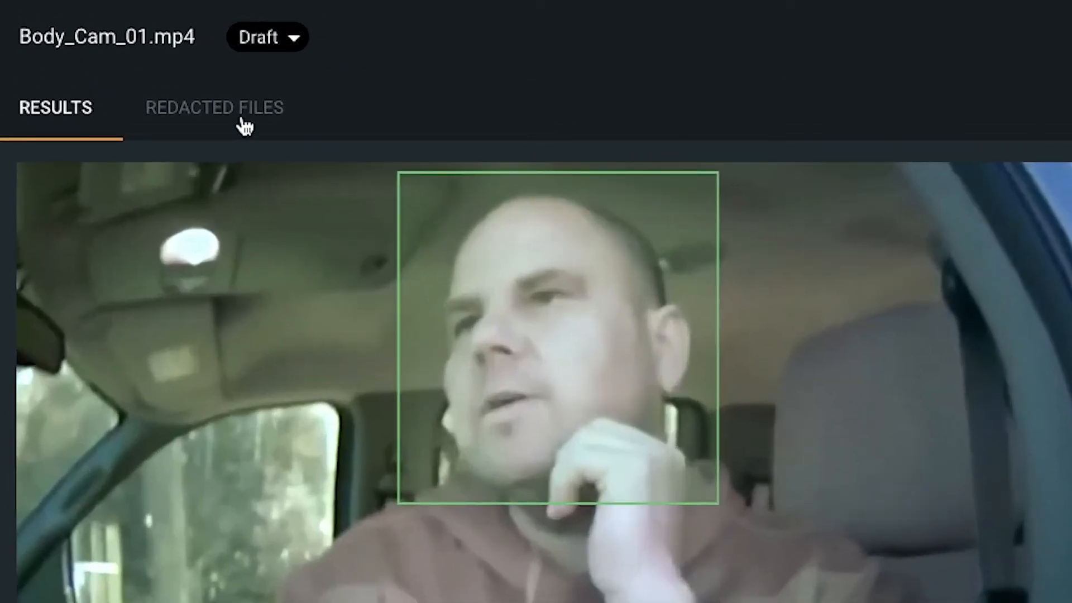
pyautogui.click(131, 64)
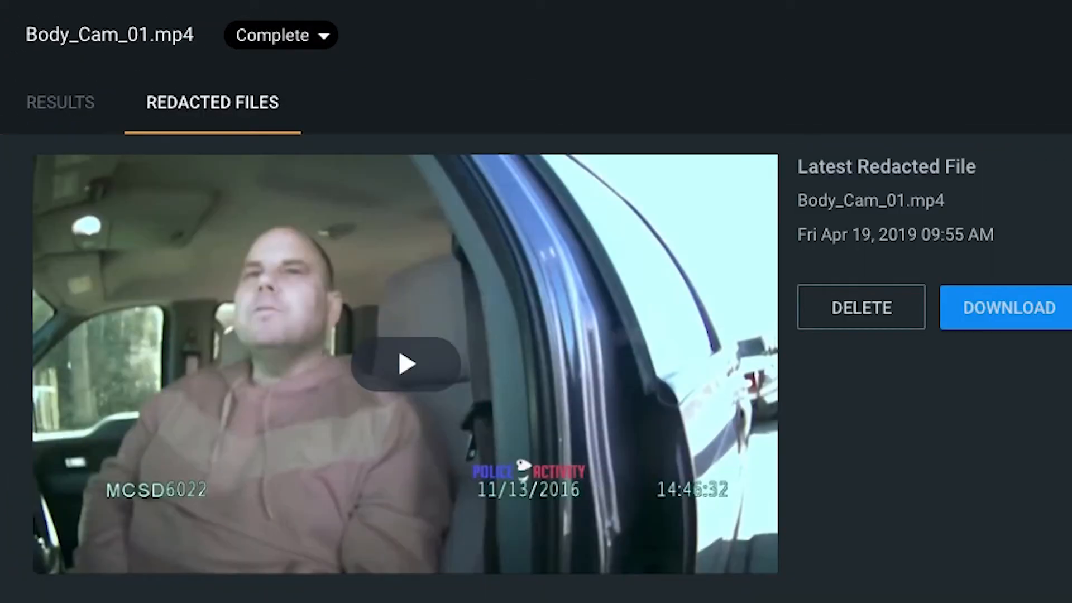
pyautogui.click(377, 368)
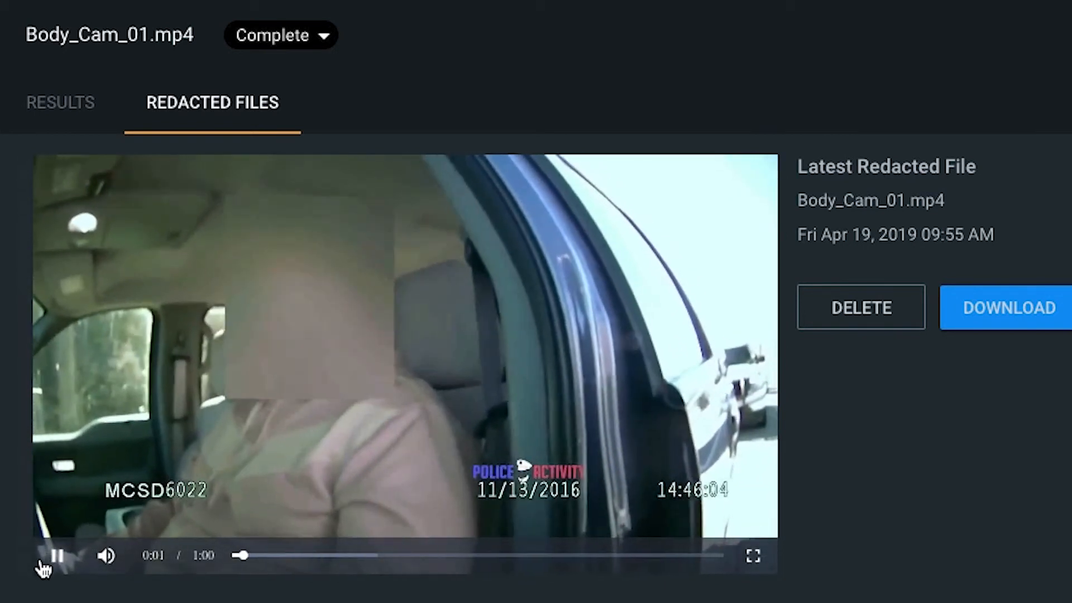
pyautogui.click(56, 557)
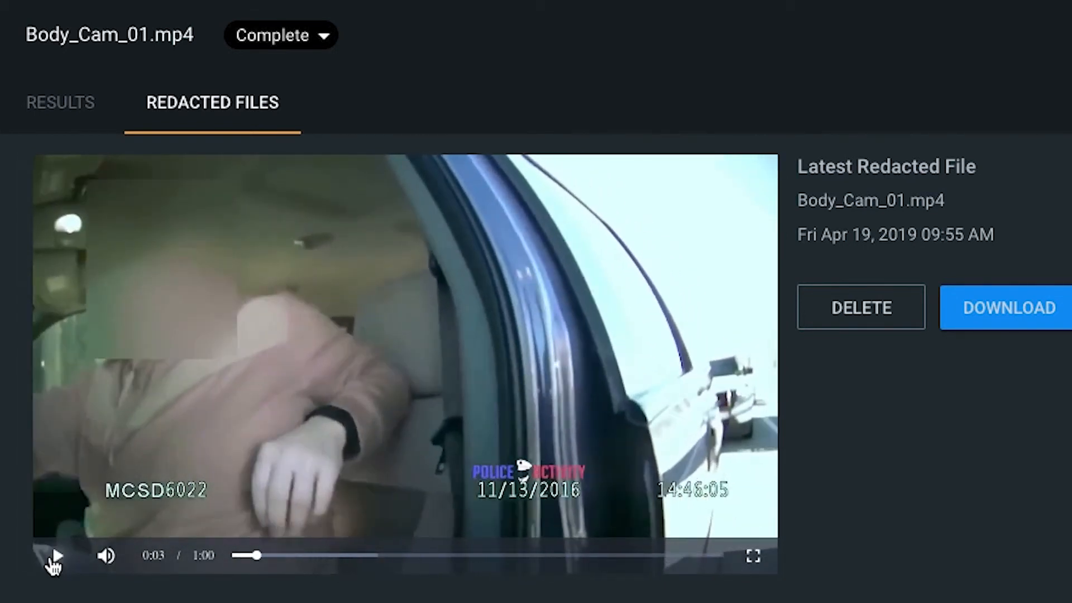